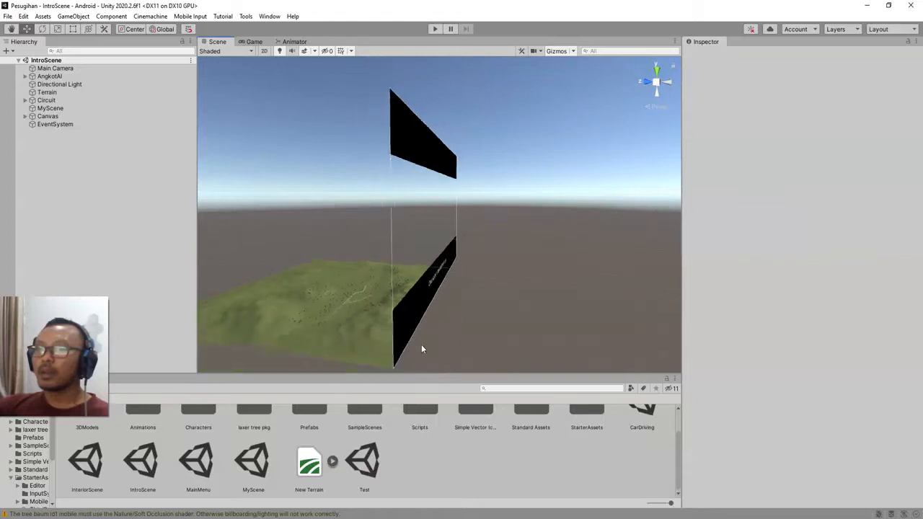
Frame the AngkotAI van in the scene and view it closely from behind
left_click(365, 331)
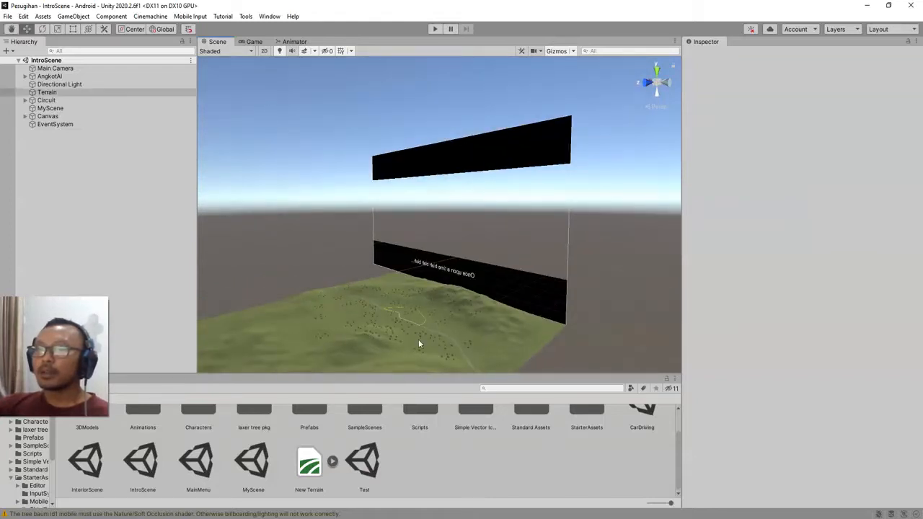
left_click_drag(477, 333, 470, 313, "alt")
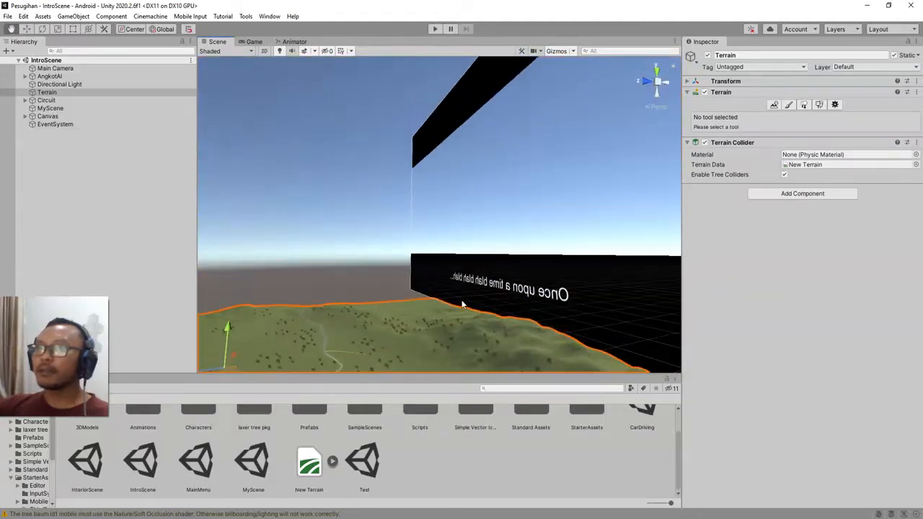
left_click_drag(463, 248, 449, 329, "alt")
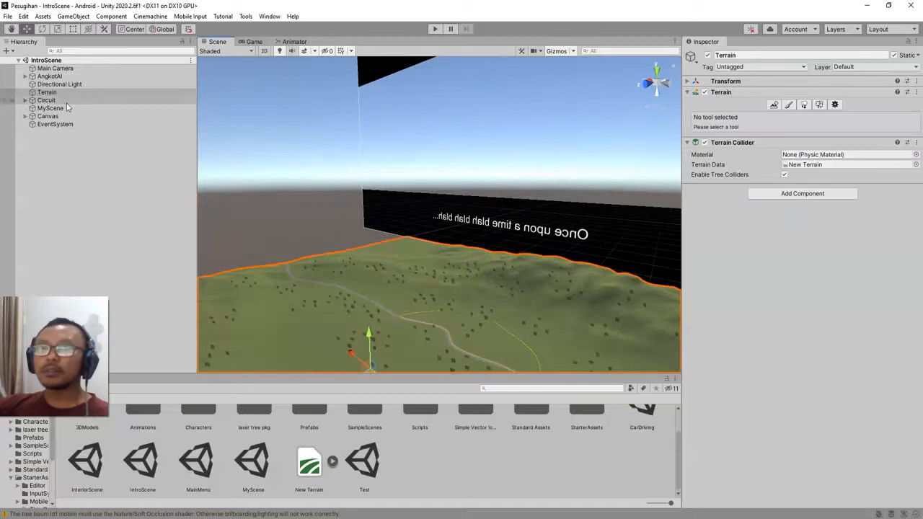
double_click(50, 68)
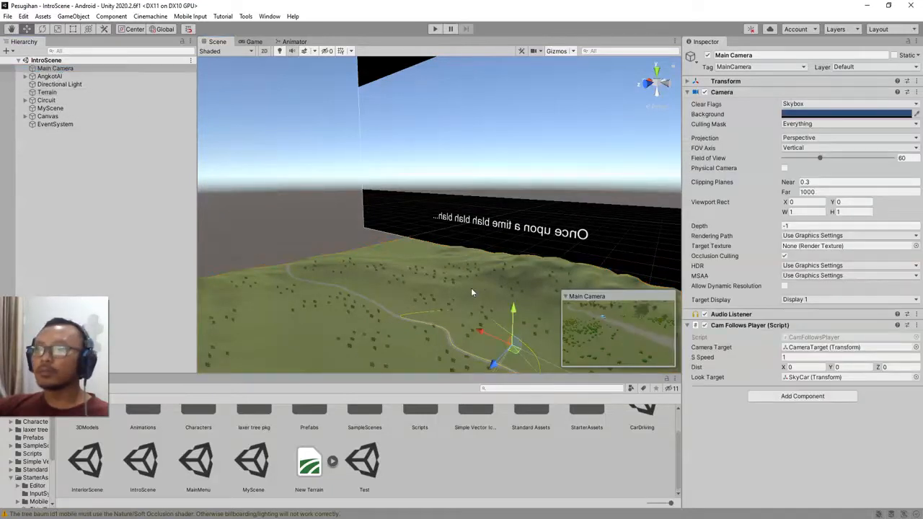
left_click(47, 92)
left_click(49, 76)
key("f")
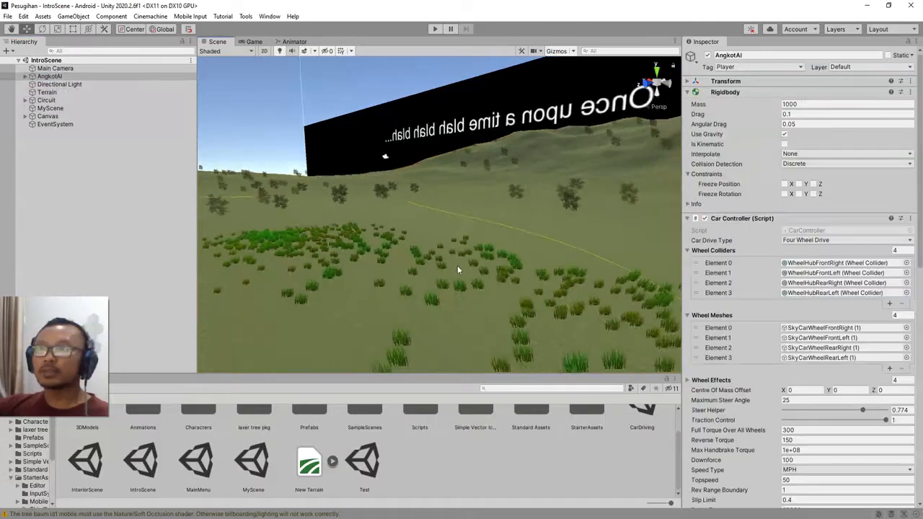
scroll(485, 307, "down", 3)
left_click_drag(563, 298, 445, 298, "alt")
middle_click_drag(445, 298, 443, 329)
left_click_drag(443, 329, 452, 284, "alt")
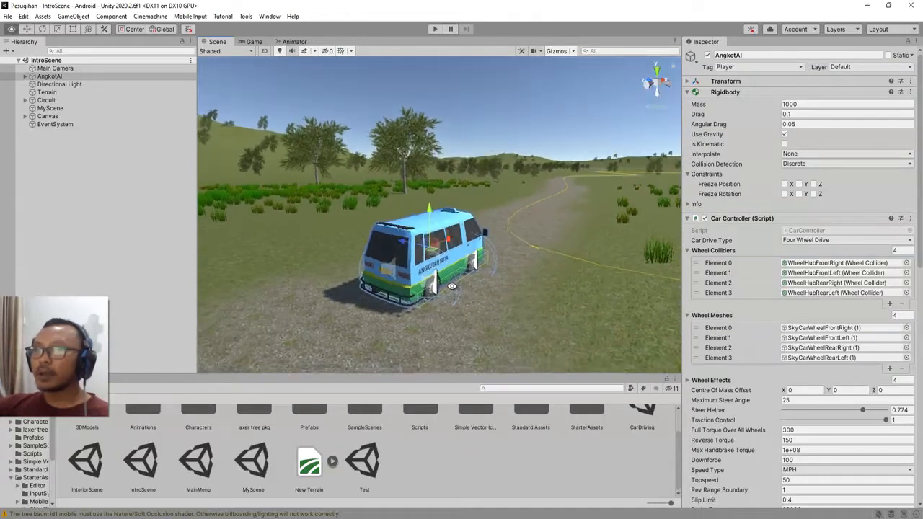
scroll(451, 316, "up", 2)
middle_click_drag(450, 306, 450, 312)
left_click_drag(449, 312, 456, 278, "alt")
Open the Lighting window's environment settings and set the Environment Lighting source to Color
left_click(269, 16)
mouse_move(332, 165)
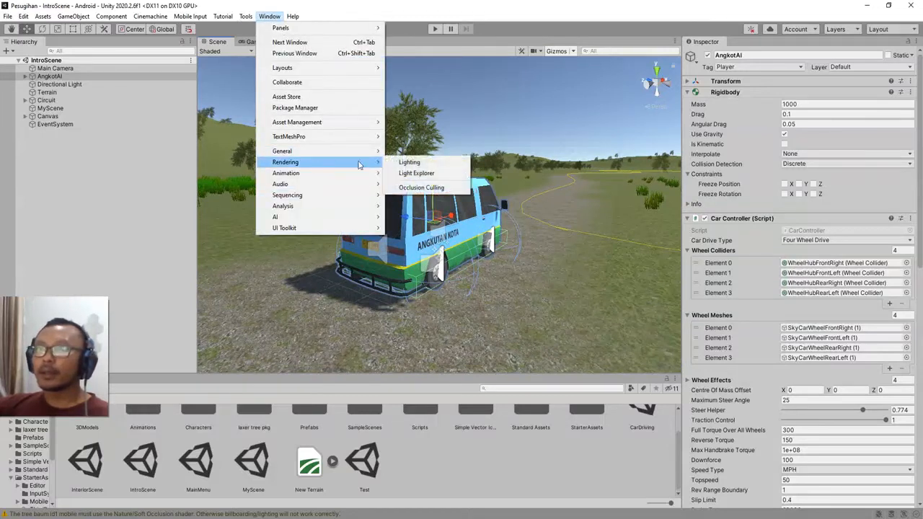
left_click(416, 163)
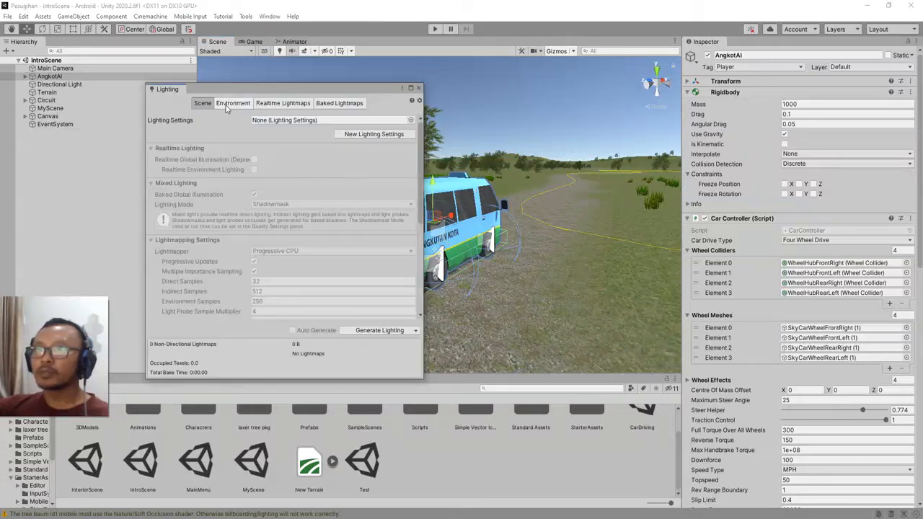
left_click(226, 105)
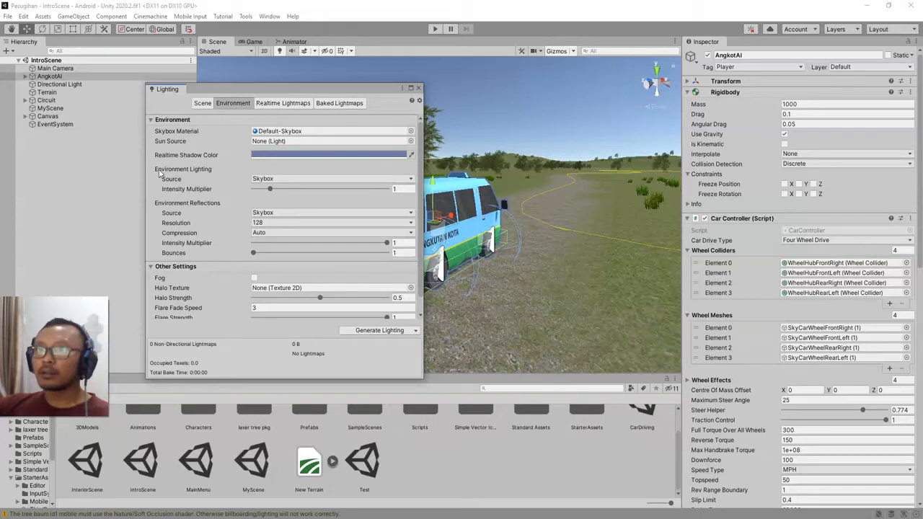
left_click(251, 179)
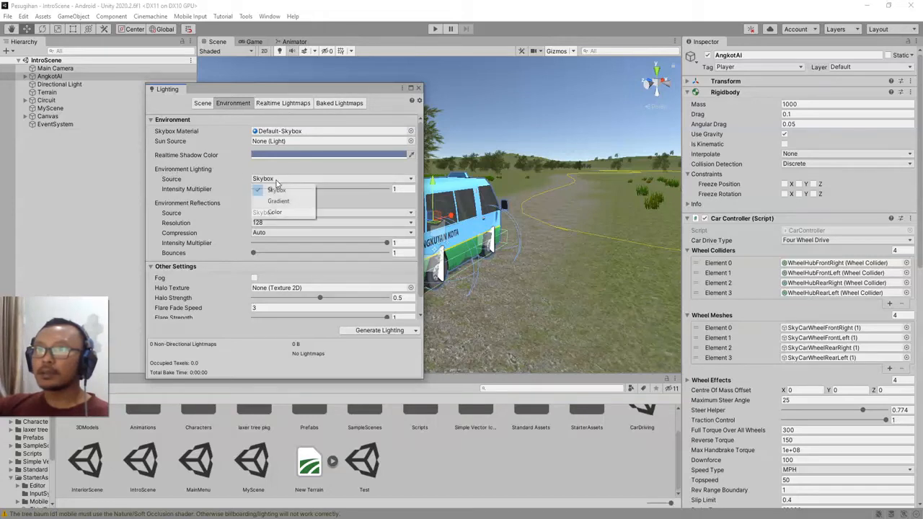
left_click(274, 213)
middle_click_drag(551, 285, 616, 289)
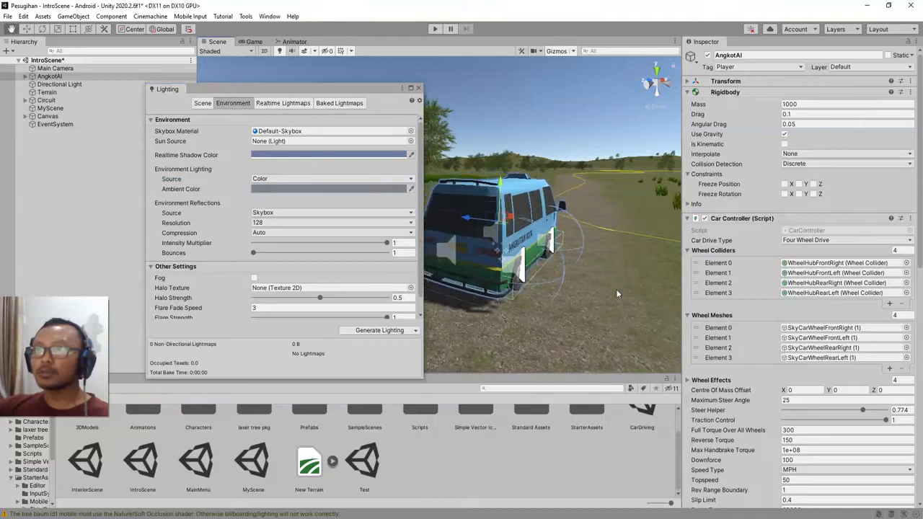
Set the environment lighting's ambient color to a neutral grey with RGB 154, 154, 154
left_click(273, 191)
left_click_drag(311, 265, 272, 262)
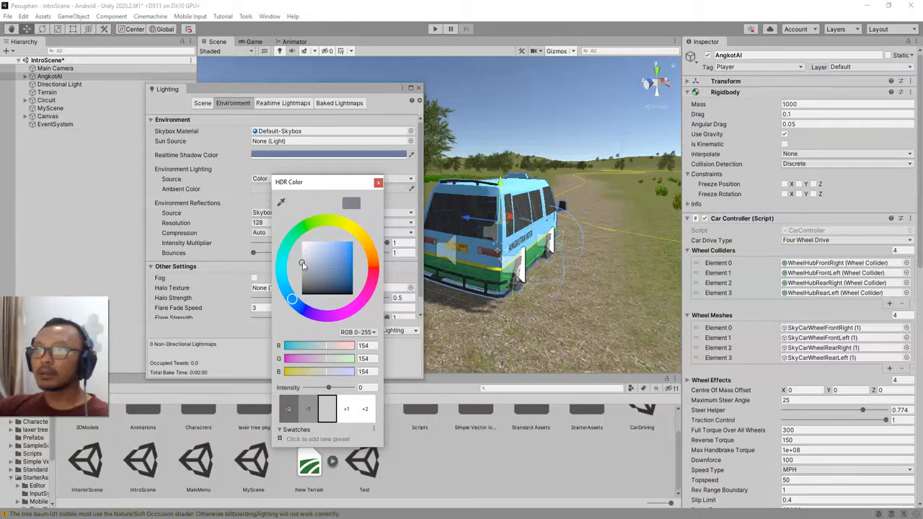
left_click(378, 184)
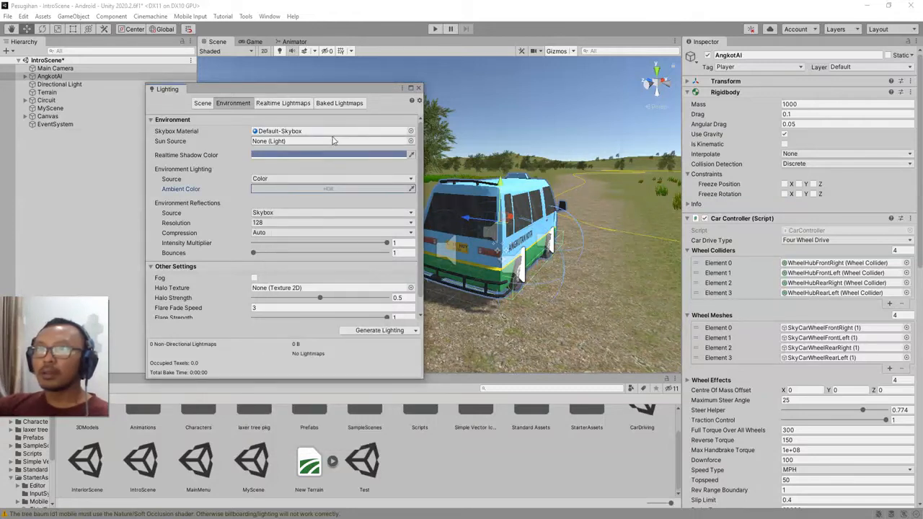
Browse the project's available materials for the skybox material
left_click(410, 131)
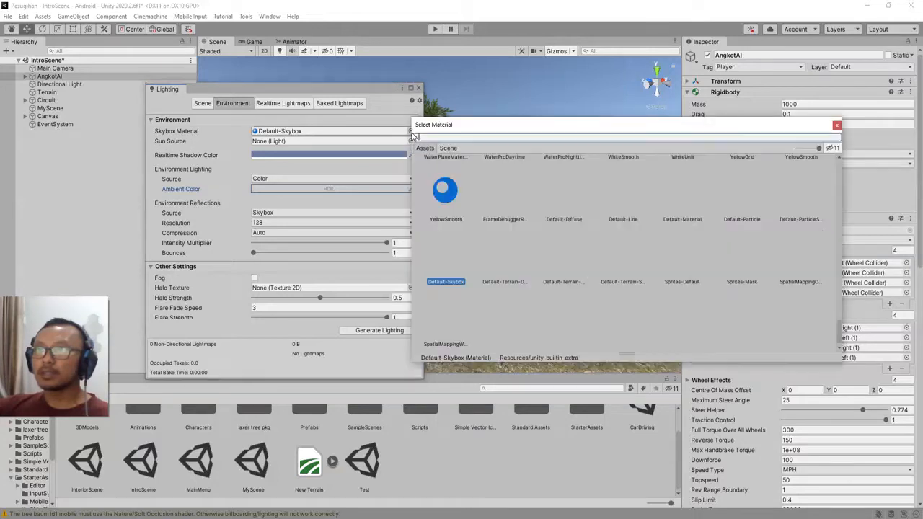
left_click_drag(479, 130, 357, 138)
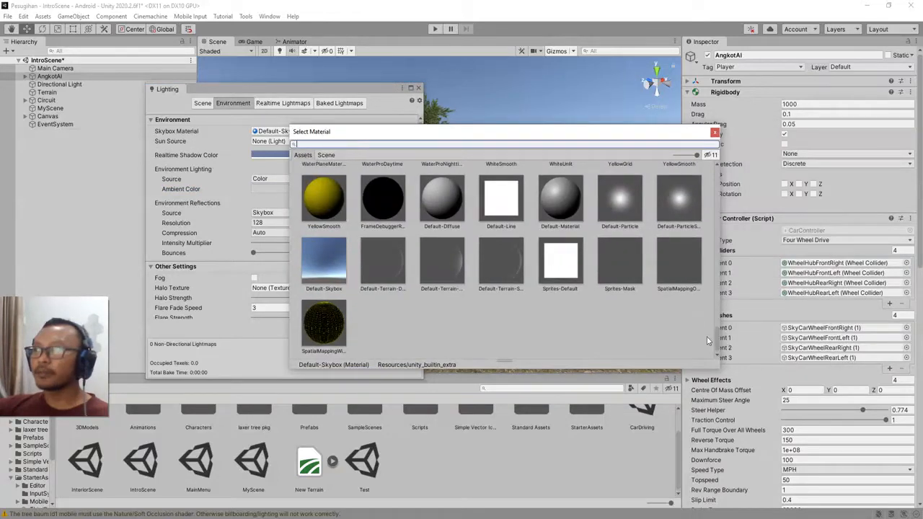
left_click_drag(719, 347, 747, 166)
scroll(617, 256, "down", 15)
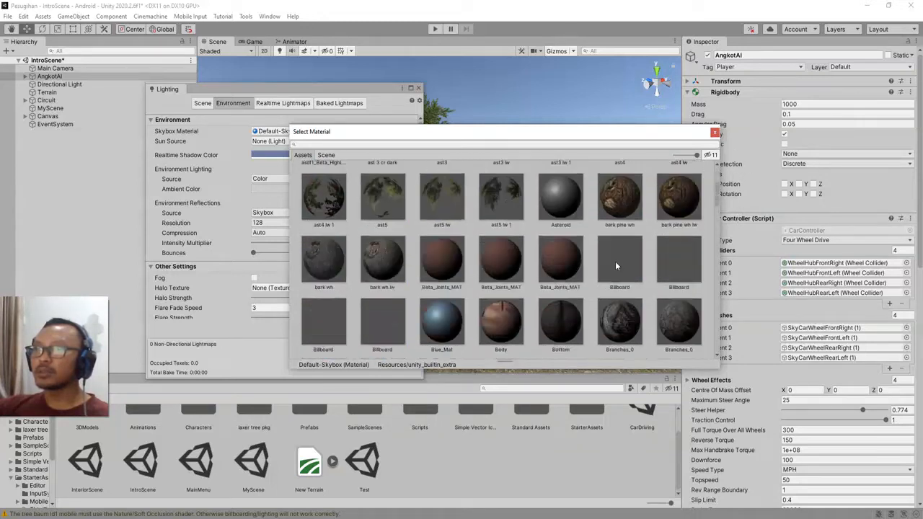
scroll(614, 310, "down", 15)
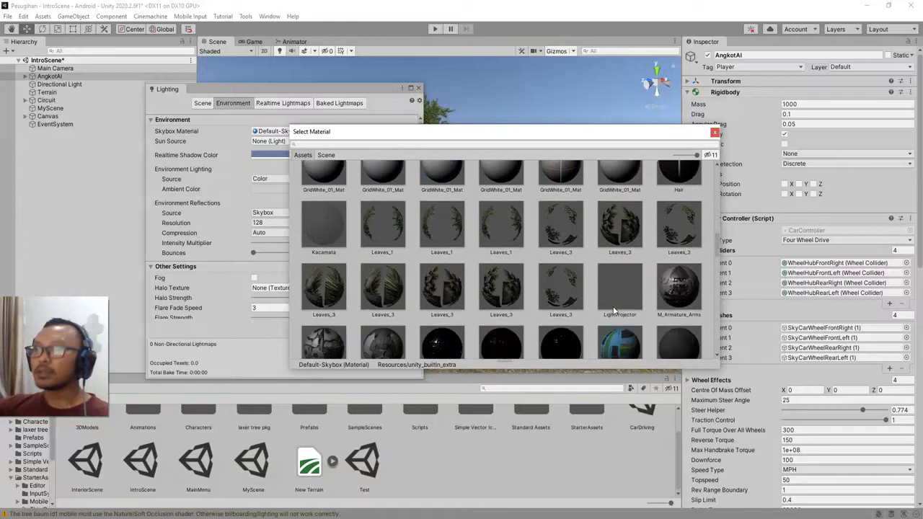
scroll(614, 311, "down", 15)
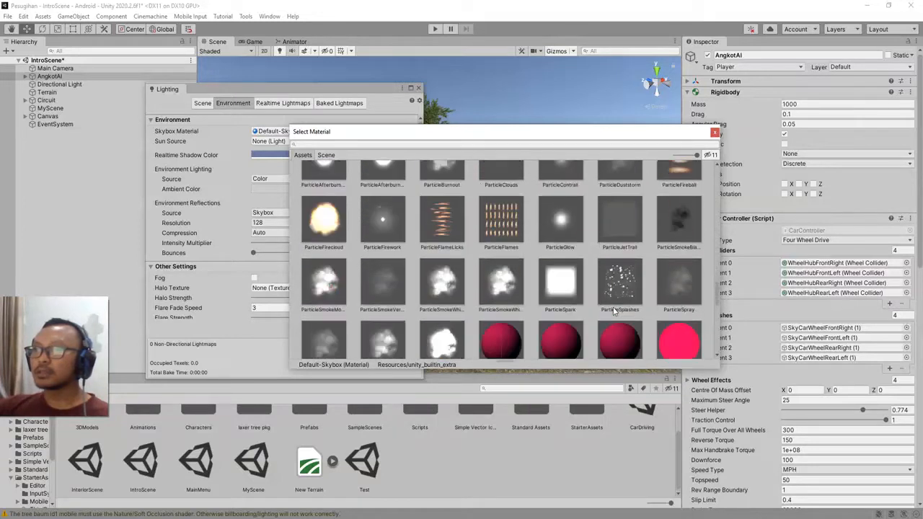
scroll(614, 312, "down", 10)
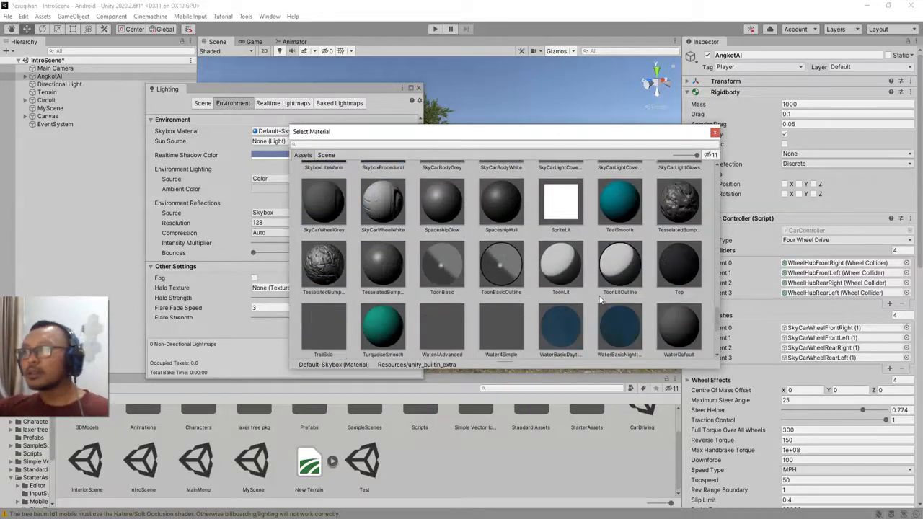
scroll(593, 301, "up", 5)
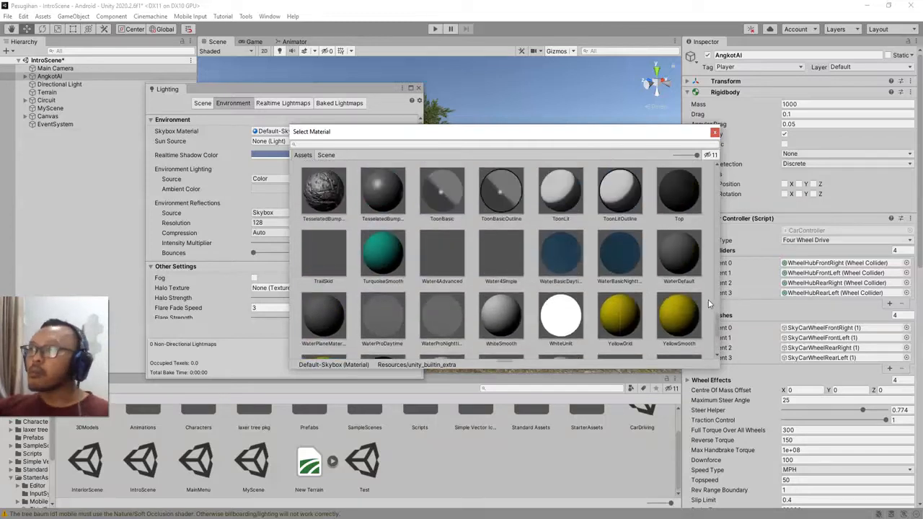
left_click_drag(717, 326, 714, 282)
Filter the skybox material choices by "sky", clear the filter and close the material picker without changing the material
left_click(412, 144)
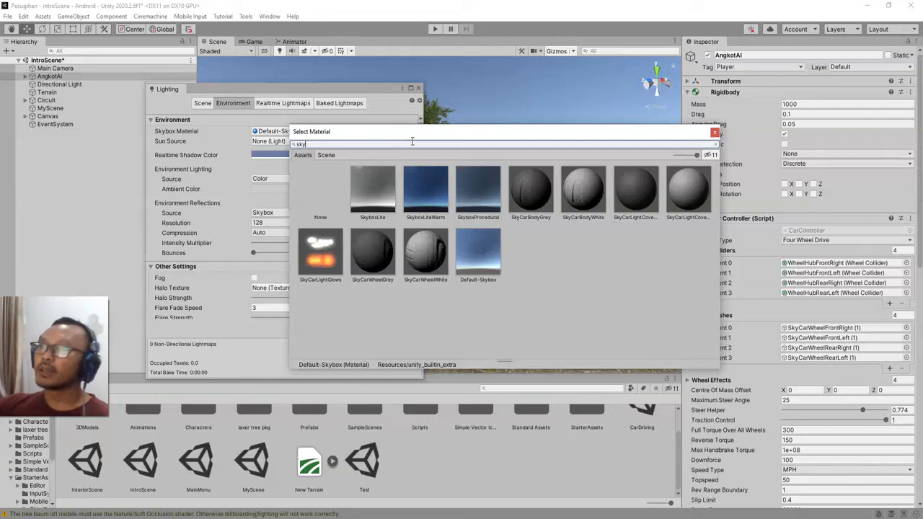
left_click(715, 145)
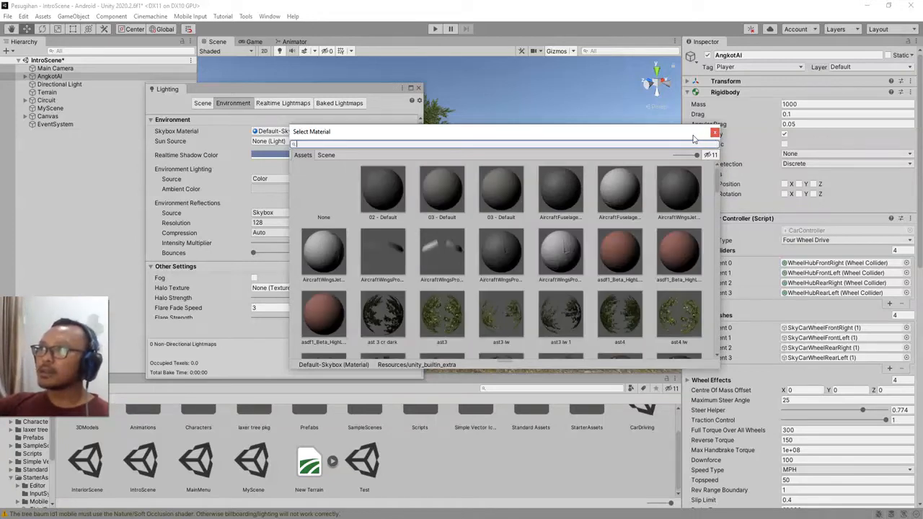
left_click_drag(694, 138, 665, 136)
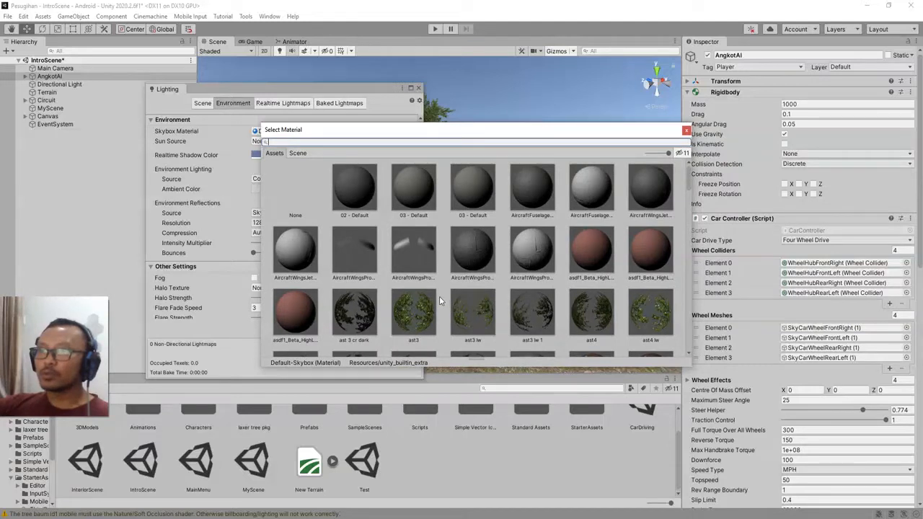
left_click(685, 131)
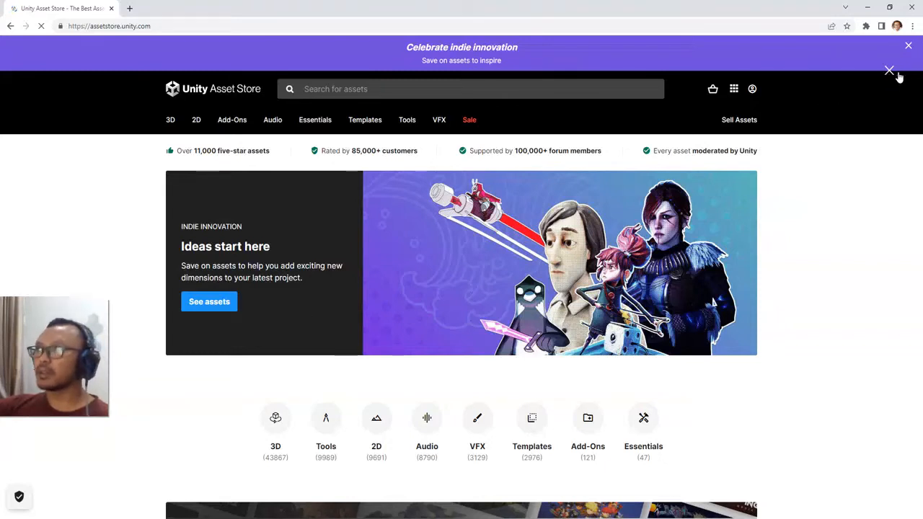
Switch to the Unity Asset Store in the browser and search for "skybox" assets
left_click(909, 46)
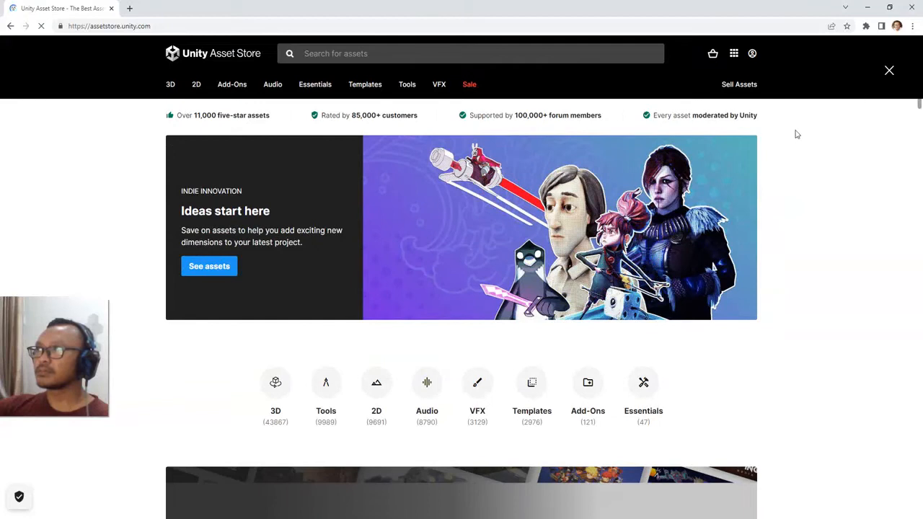
left_click(396, 54)
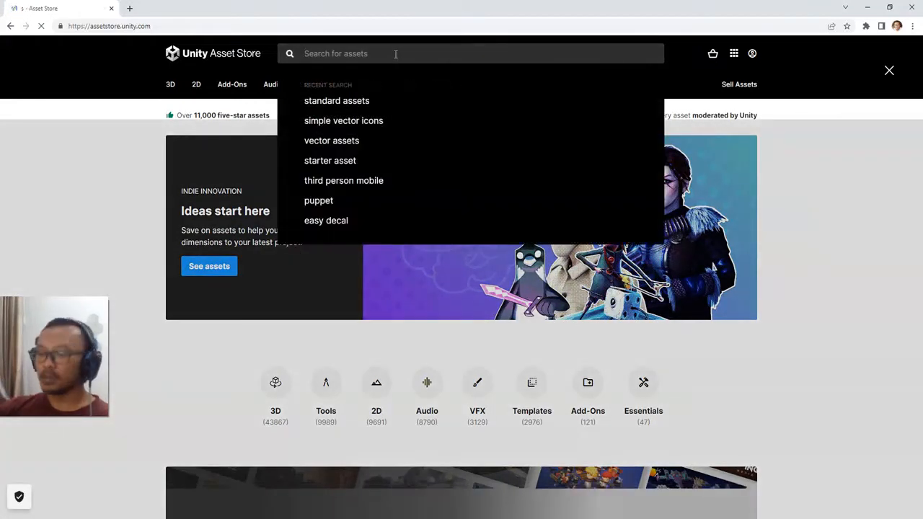
type("skybox")
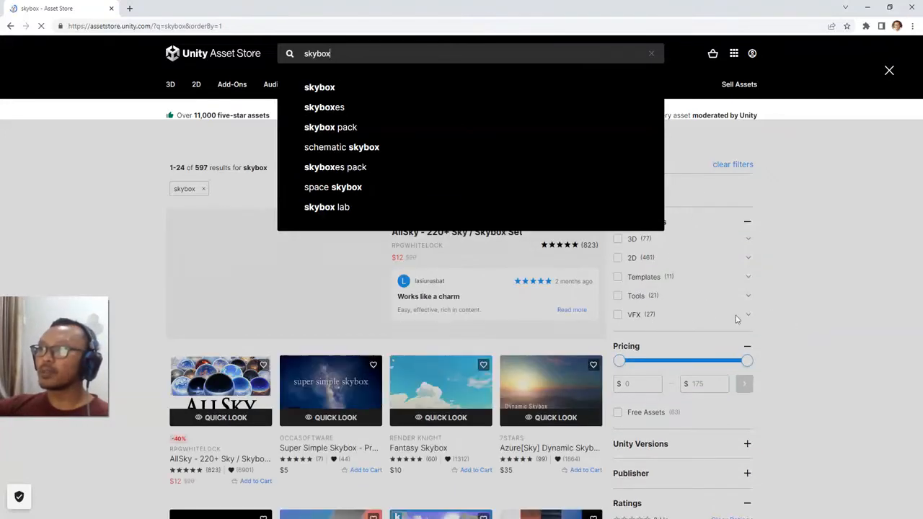
left_click(620, 418)
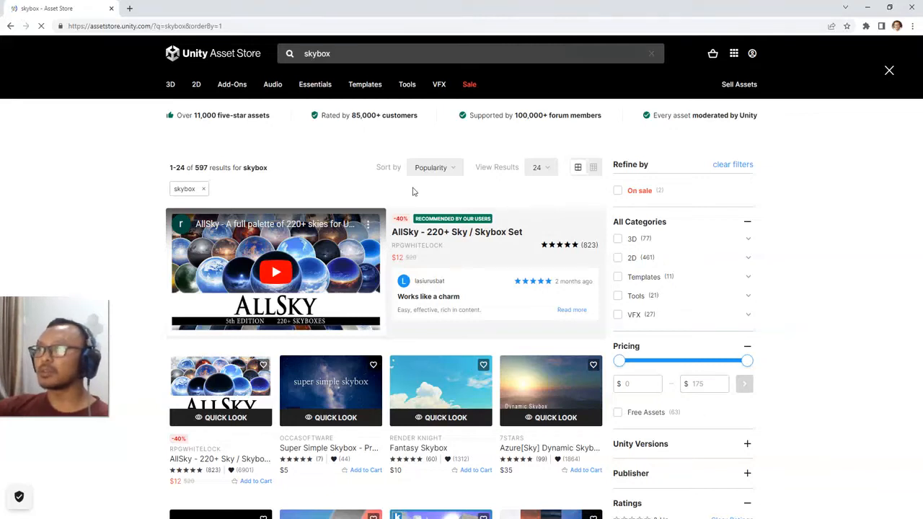
left_click(916, 8)
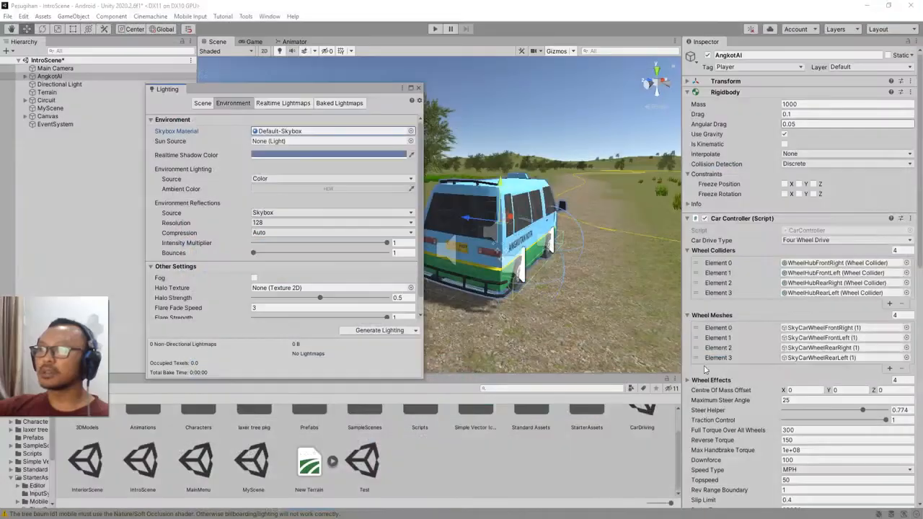
Close the Lighting window and import the Skyboxes package into the project's assets
left_click(419, 90)
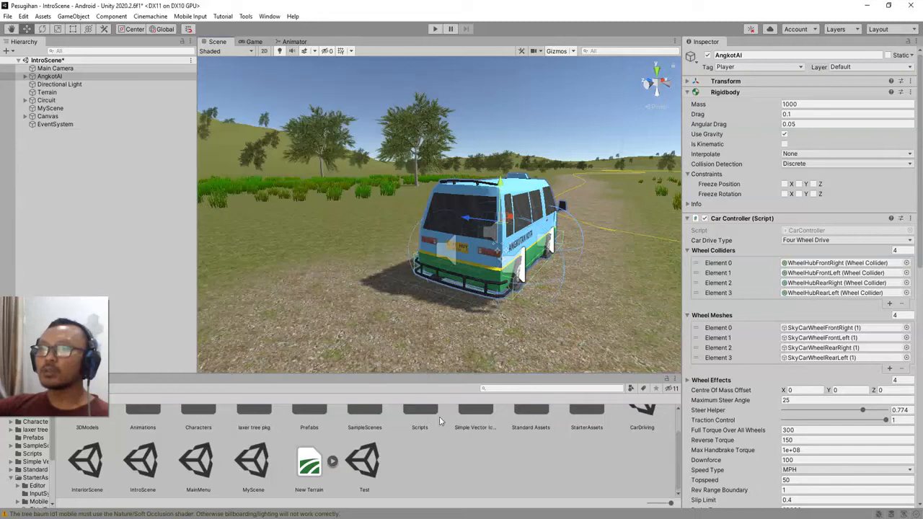
left_click(482, 465)
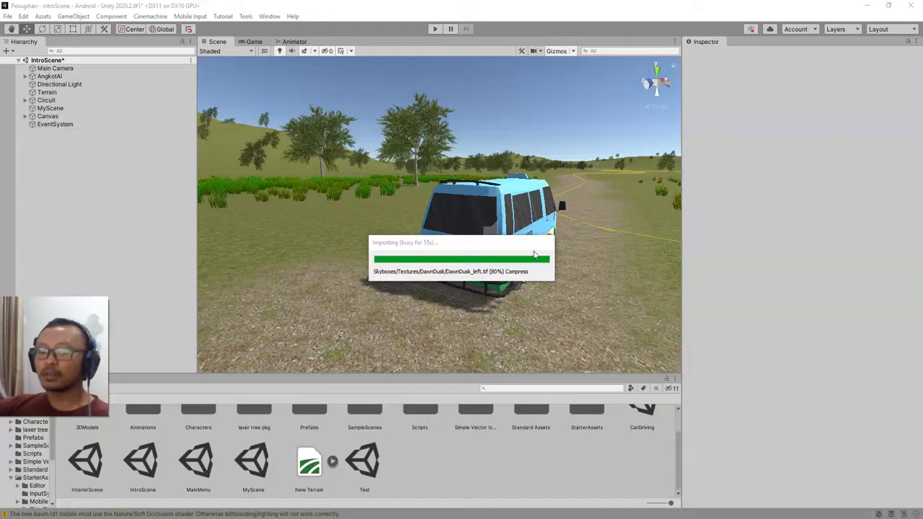
scroll(510, 459, "up", 1)
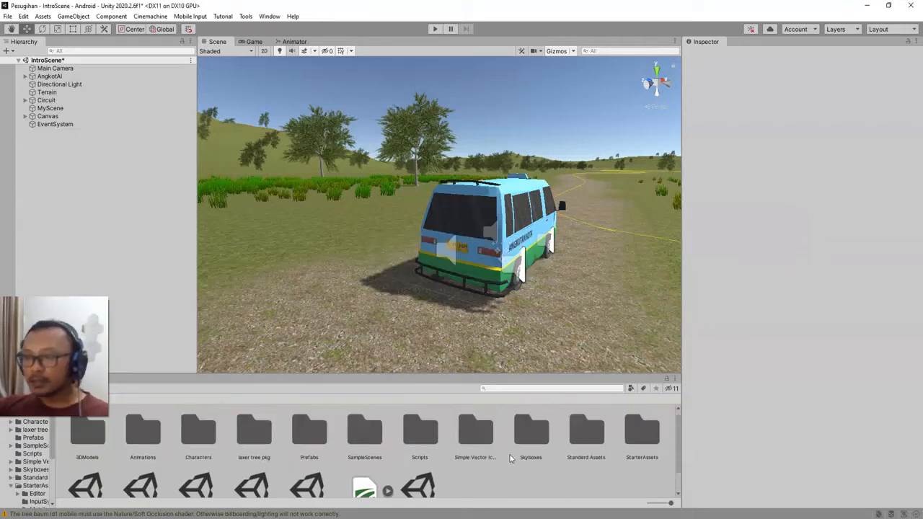
scroll(510, 461, "down", 1)
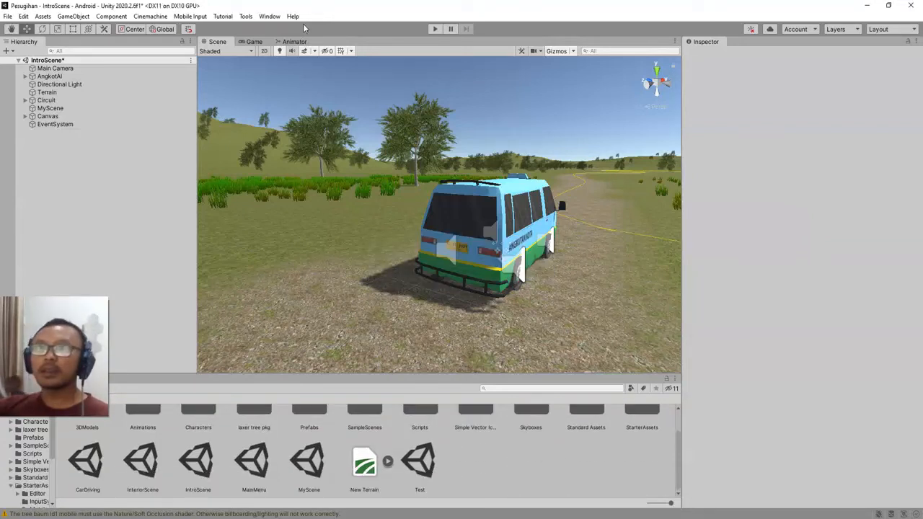
Reopen the Lighting window's environment settings and bring up the choices for the skybox material
left_click(270, 16)
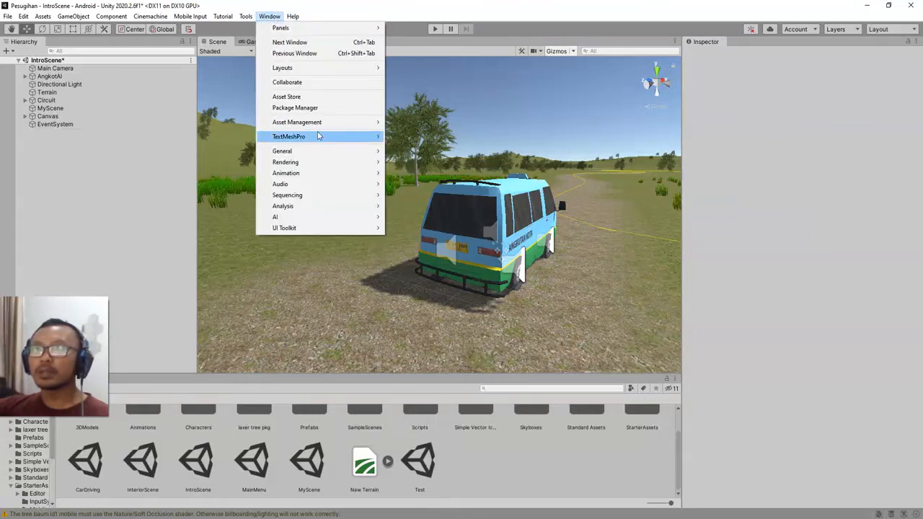
mouse_move(304, 166)
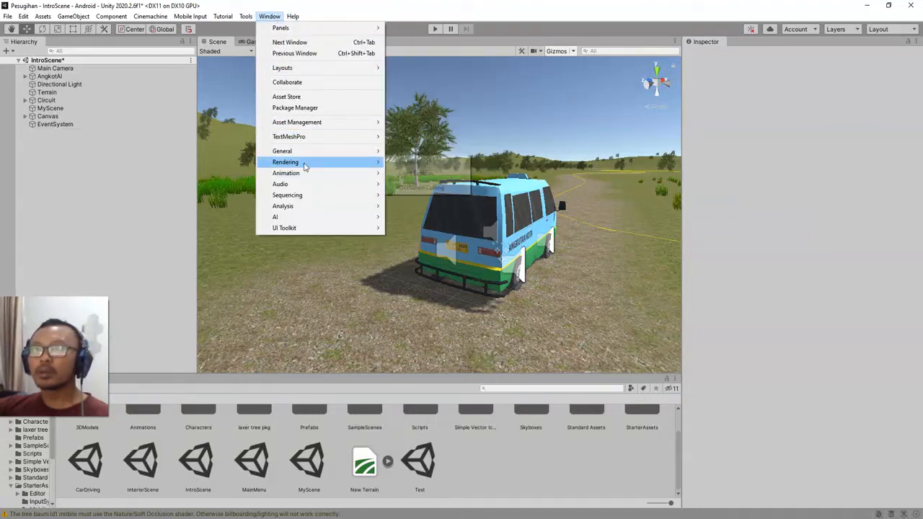
left_click(411, 162)
left_click(240, 102)
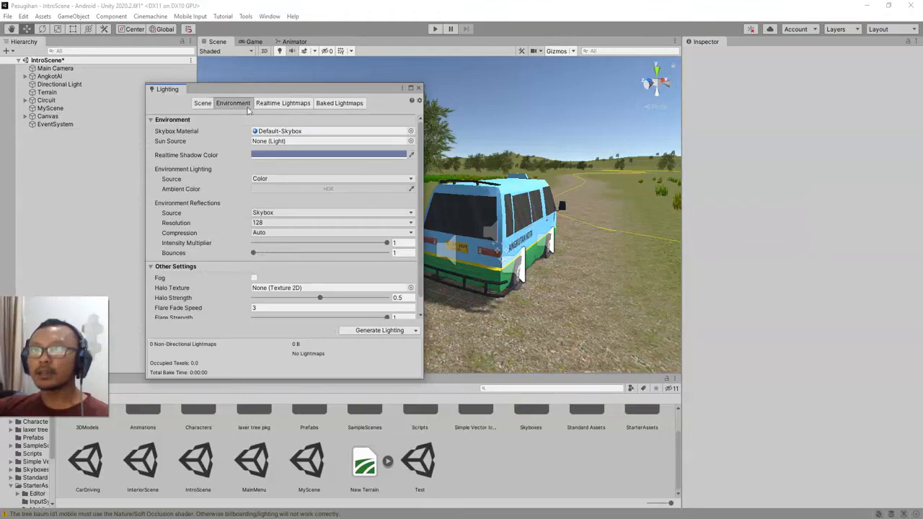
left_click(410, 131)
Find the imported sunny skyboxes among the materials and try Sunny2 Skybox and Sunny1 Skybox on the scene
scroll(663, 264, "up", 10)
scroll(680, 295, "up", 5)
scroll(680, 295, "down", 8)
scroll(680, 295, "up", 2)
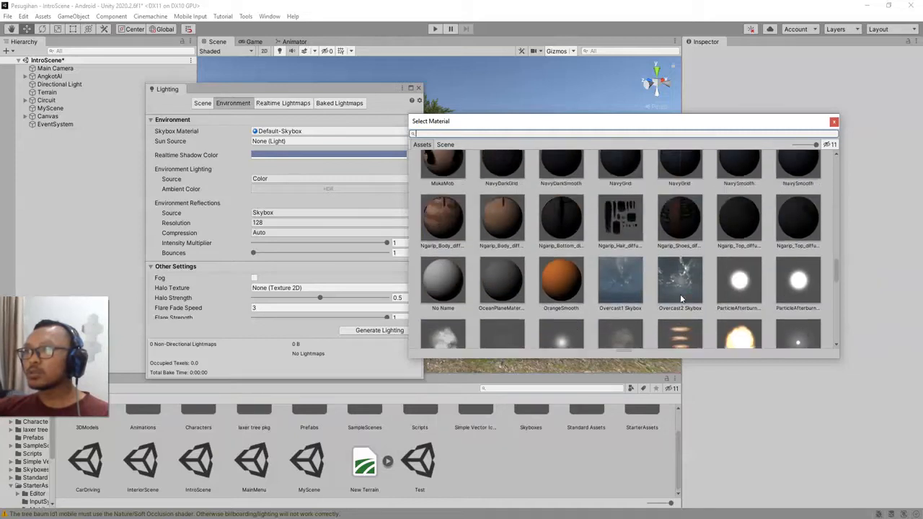
scroll(680, 297, "up", 10)
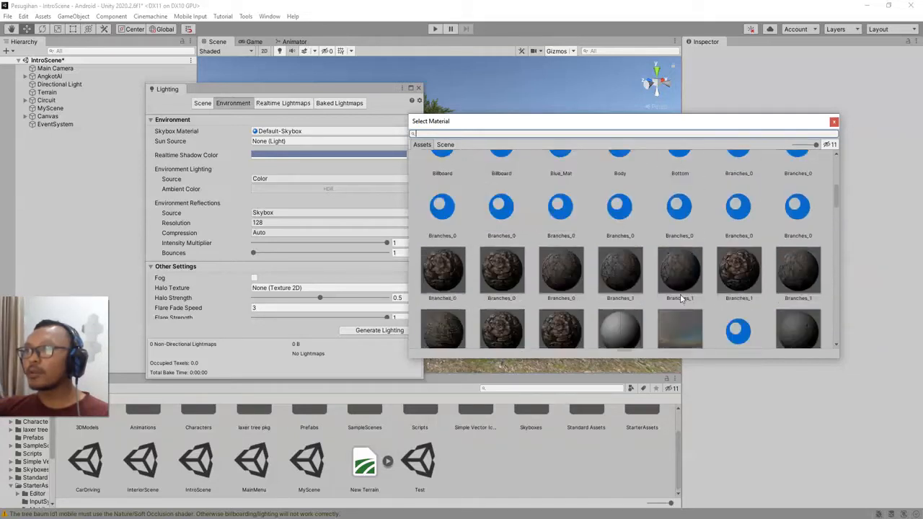
scroll(680, 298, "up", 5)
left_click_drag(836, 179, 843, 316)
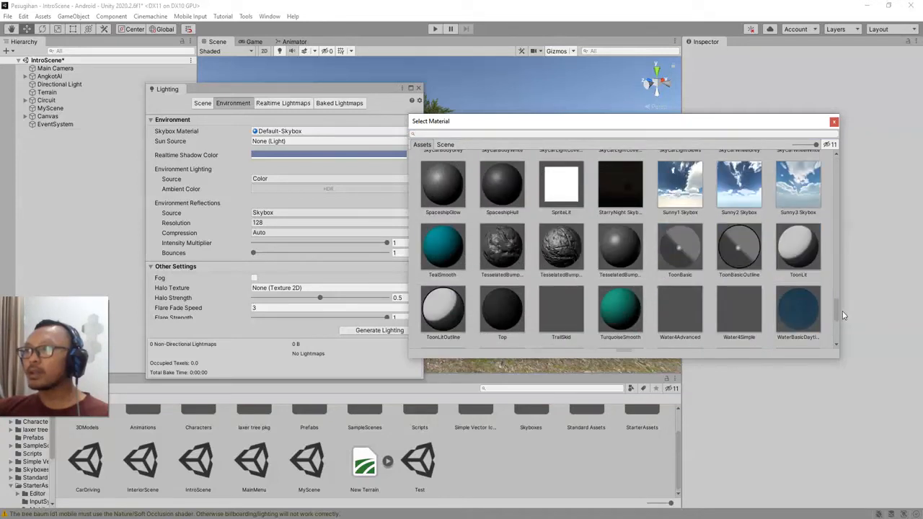
left_click(741, 189)
left_click(686, 203)
left_click_drag(663, 121, 546, 207)
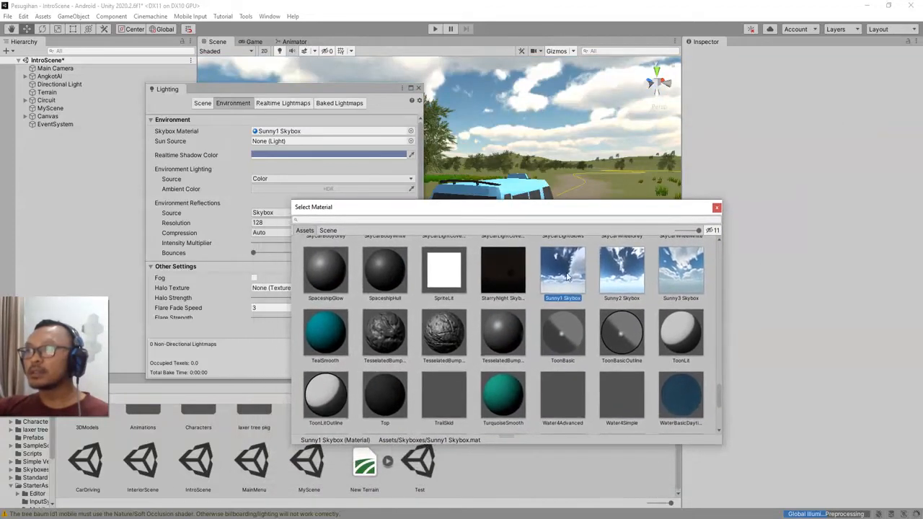
Compare the three sunny skyboxes, assign Sunny2 Skybox as the skybox material and close the Lighting window
left_click(613, 280)
left_click(675, 284)
left_click(638, 285)
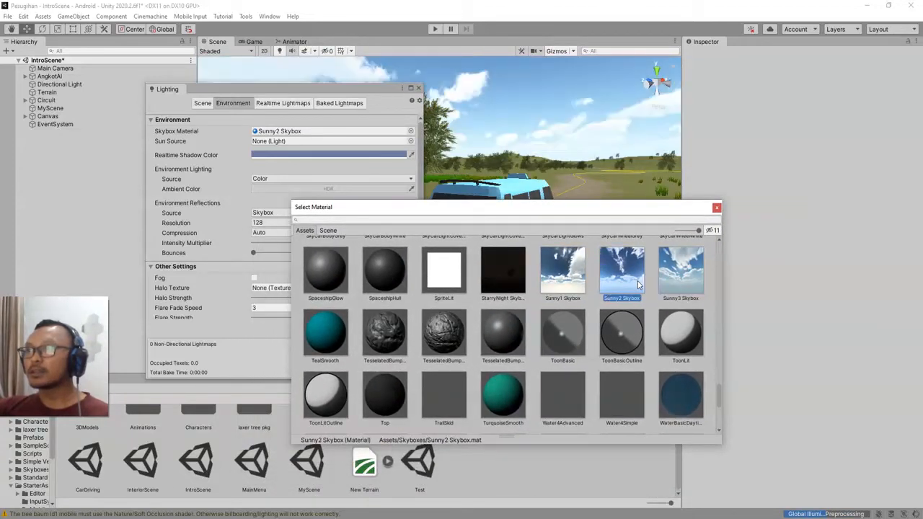
left_click(577, 285)
left_click(626, 283)
double_click(622, 277)
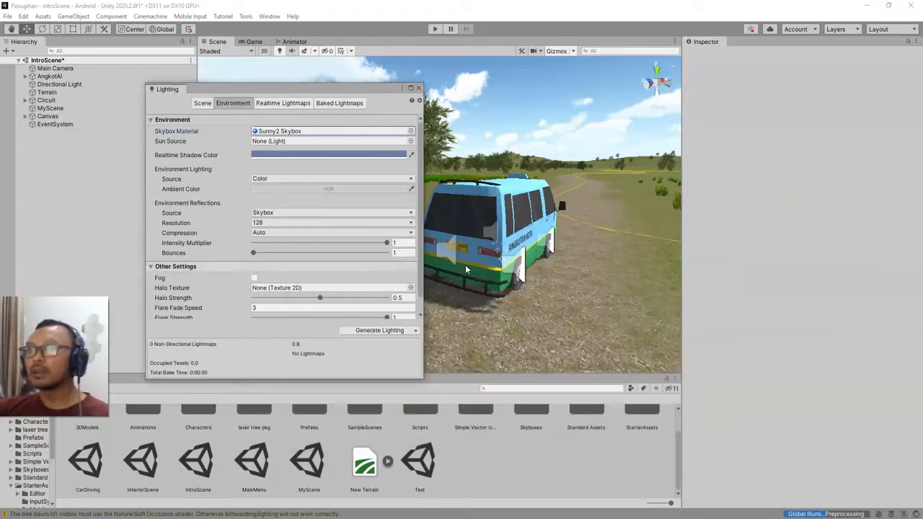
left_click(417, 89)
Lower the Directional Light's realtime shadow strength to about 0.332 and check the van's softened shadow in the scene
left_click_drag(534, 253, 434, 246, "alt")
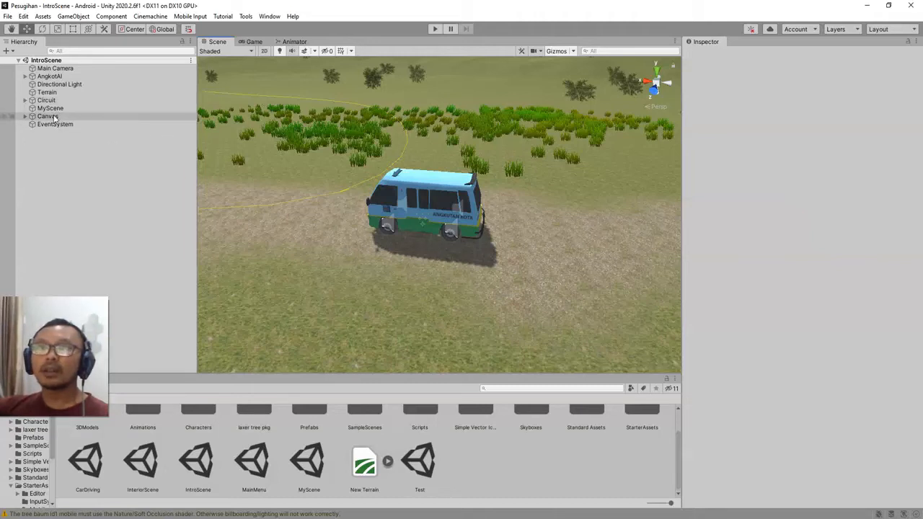
left_click(57, 85)
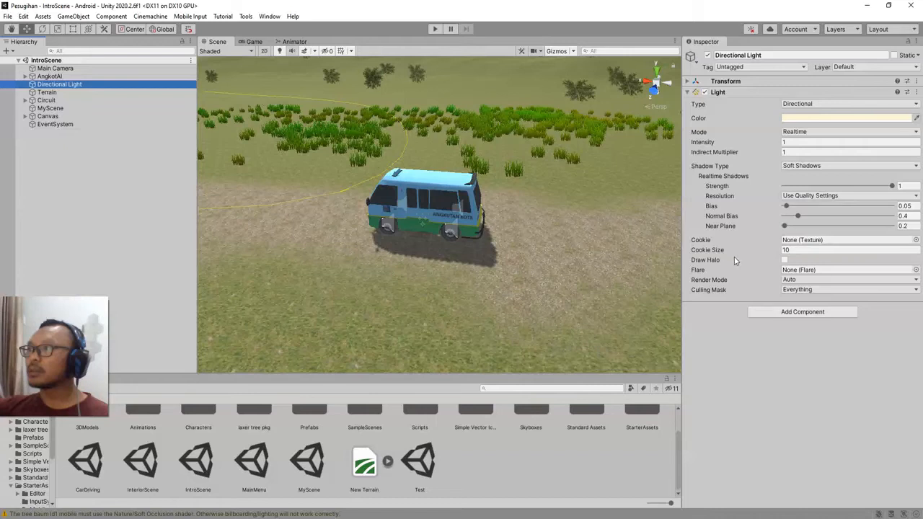
left_click(732, 146)
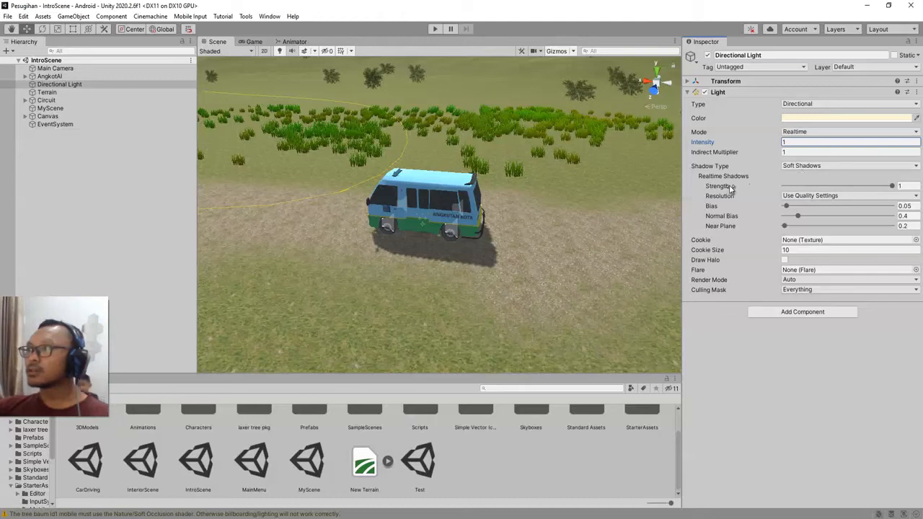
left_click_drag(861, 187, 819, 188)
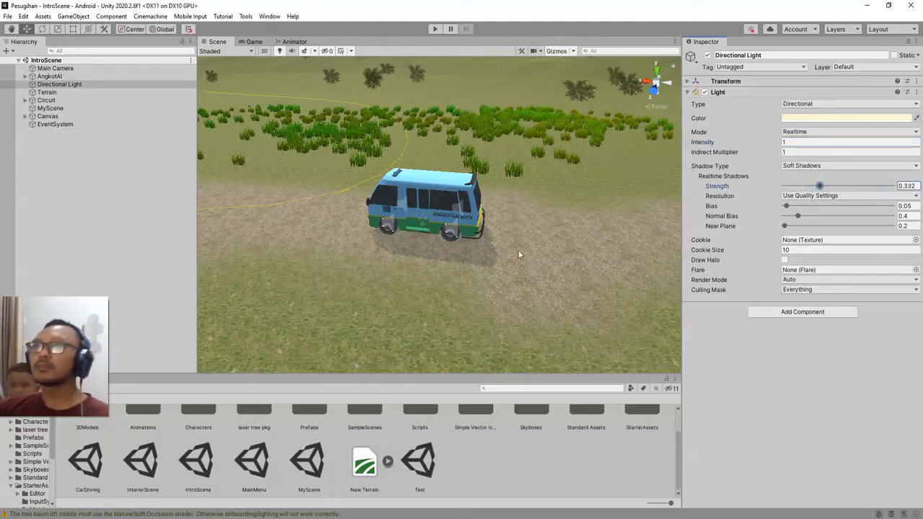
left_click_drag(485, 211, 664, 234, "alt")
left_click_drag(484, 287, 456, 250, "alt")
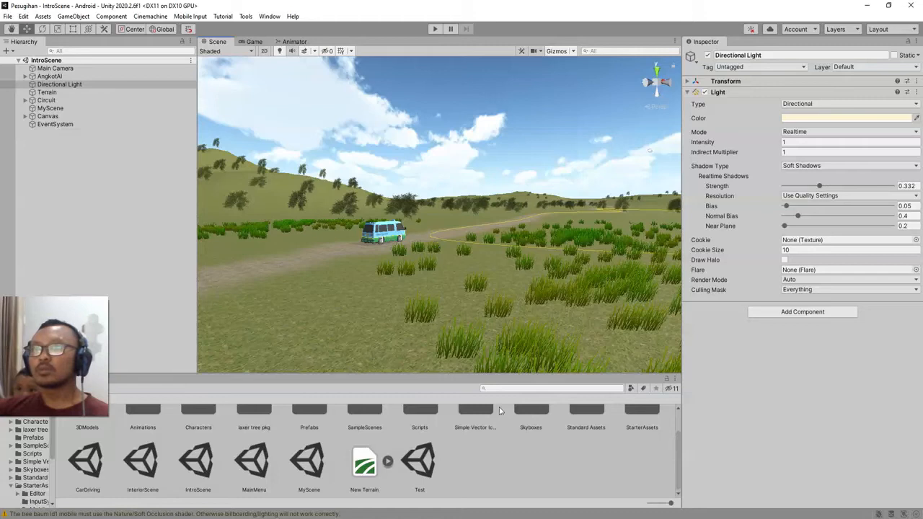
Open the MainMenu scene from the project's assets
left_click(499, 451)
scroll(400, 481, "up", 2)
scroll(367, 458, "down", 2)
left_click(309, 459)
left_click(524, 471)
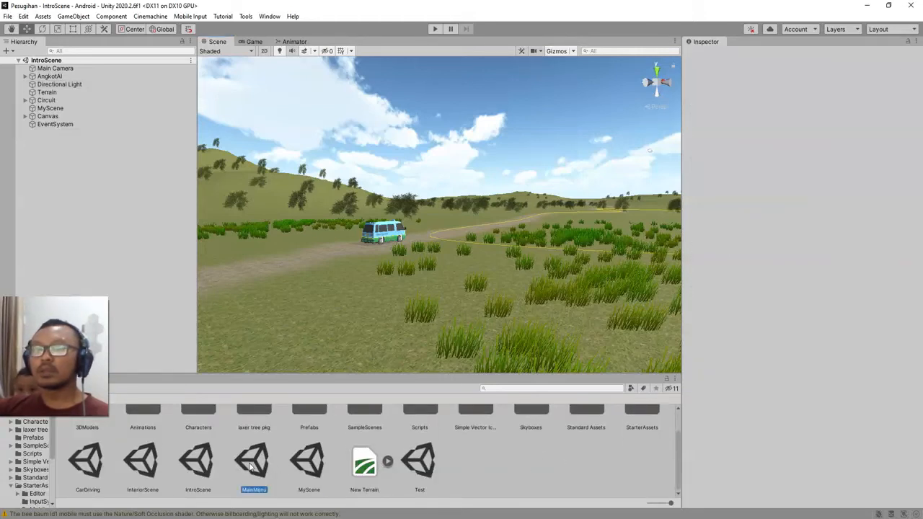
double_click(251, 465)
Run the game, reset the game data, start playing to preview the intro, and stop play mode
left_click(436, 30)
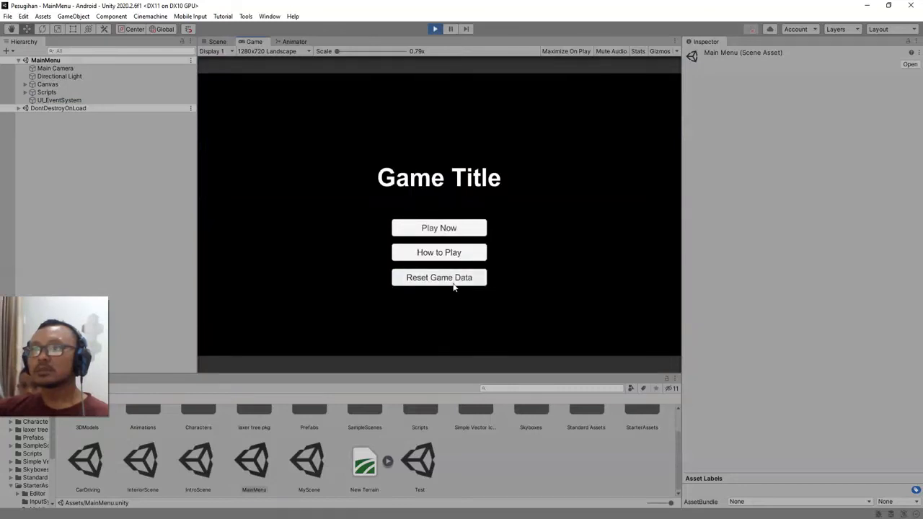
left_click(454, 284)
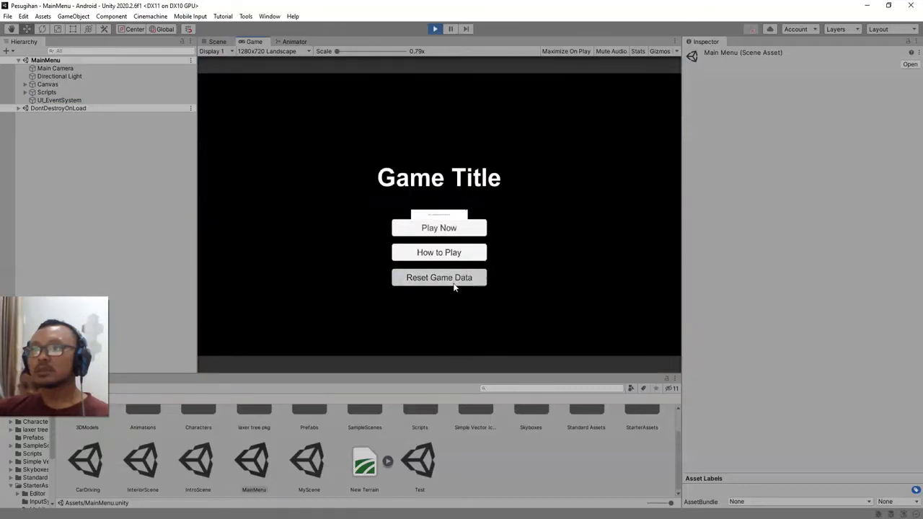
left_click(569, 164)
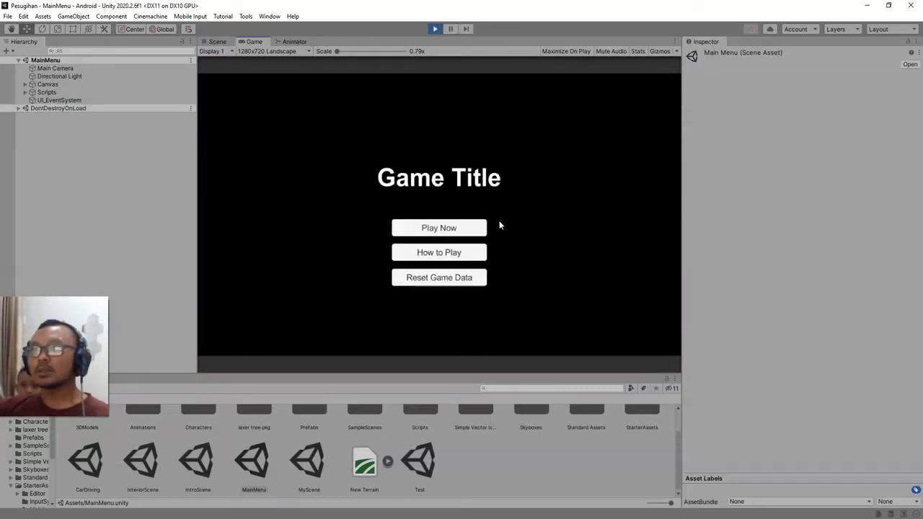
left_click(431, 226)
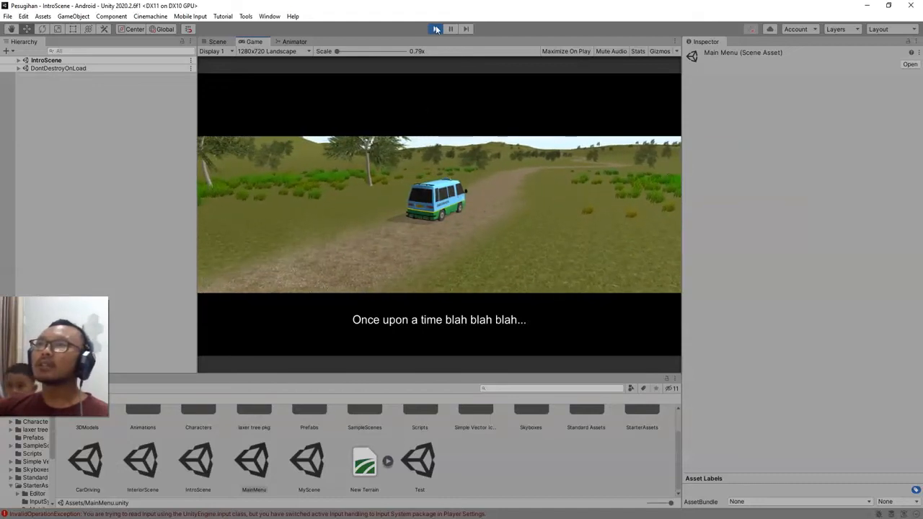
key("ctrl+p")
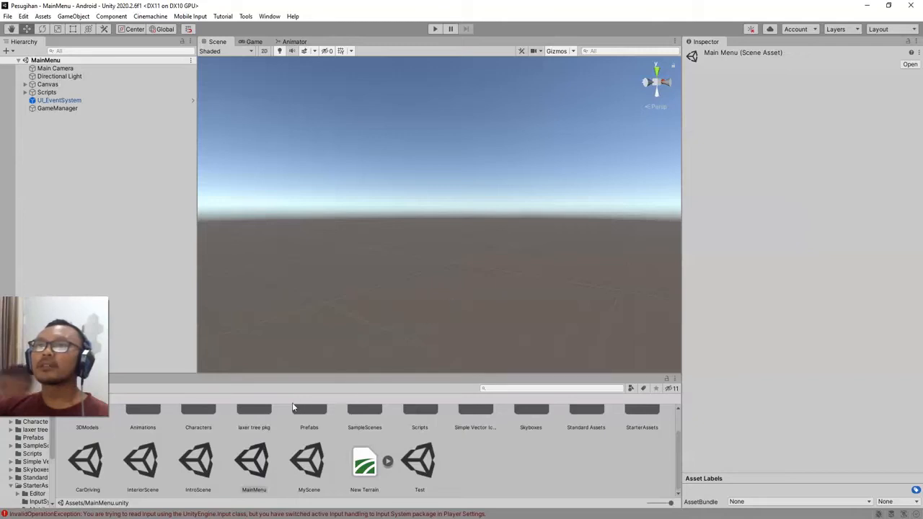
left_click(311, 464)
left_click(264, 466)
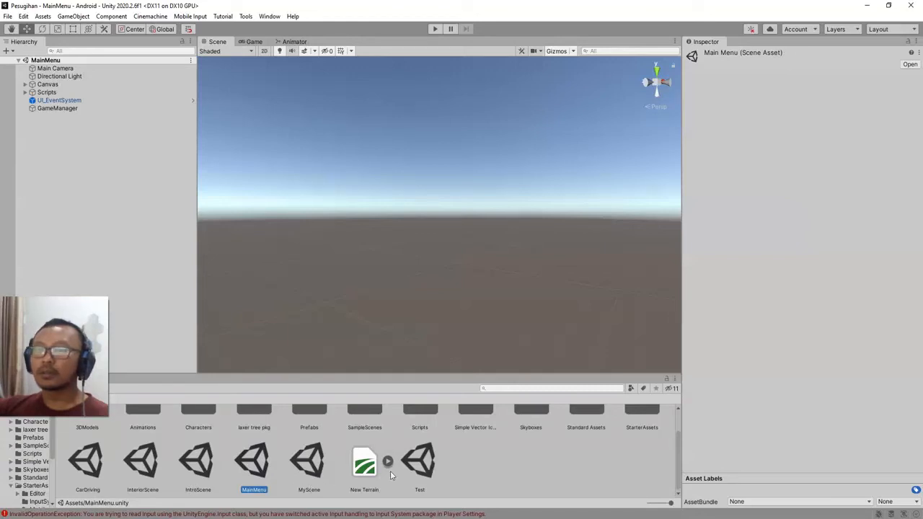
left_click_drag(70, 359, 63, 308)
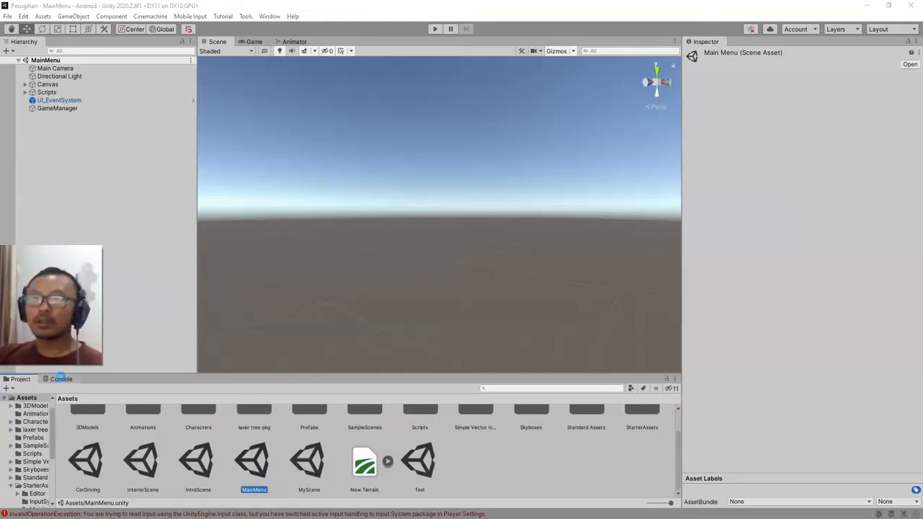
left_click(63, 380)
left_click(20, 380)
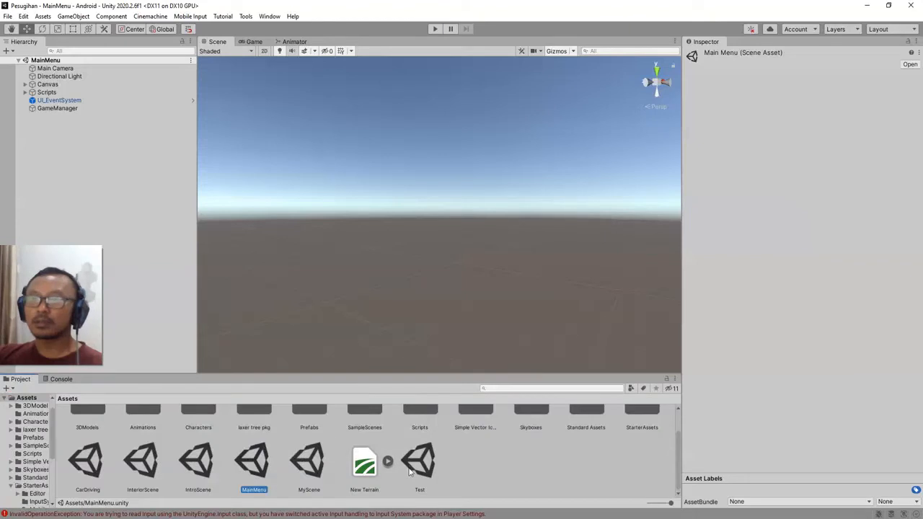
Reopen IntroScene, delete its EventSystem object and save the scene
double_click(198, 463)
left_click(48, 125)
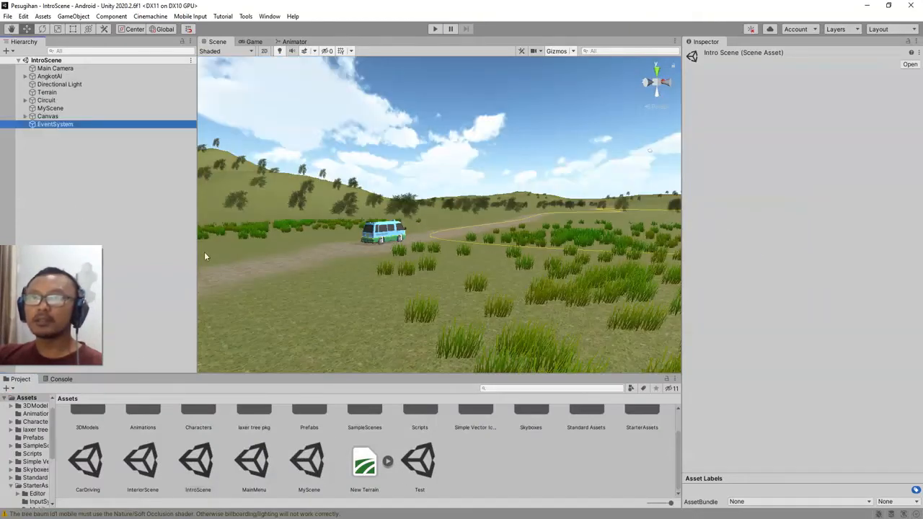
key("Delete")
key("ctrl+s")
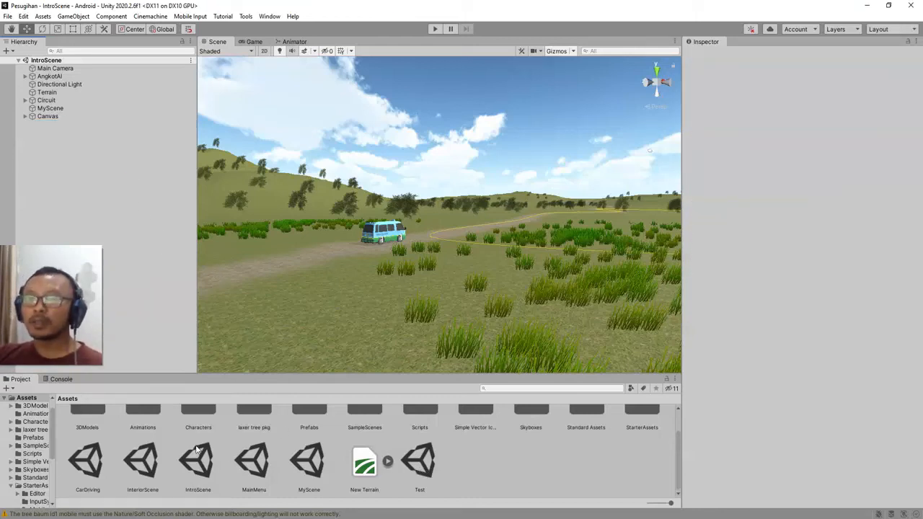
scroll(491, 467, "up", 1)
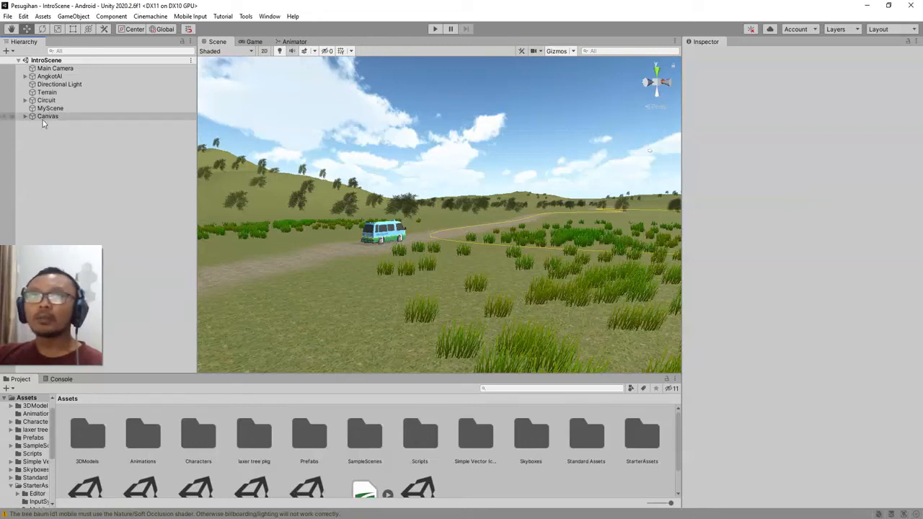
Move the Main Camera along its X axis, farther from the van, and lower it slightly
left_click(55, 68)
scroll(492, 262, "down", 4)
middle_click_drag(487, 264, 427, 259)
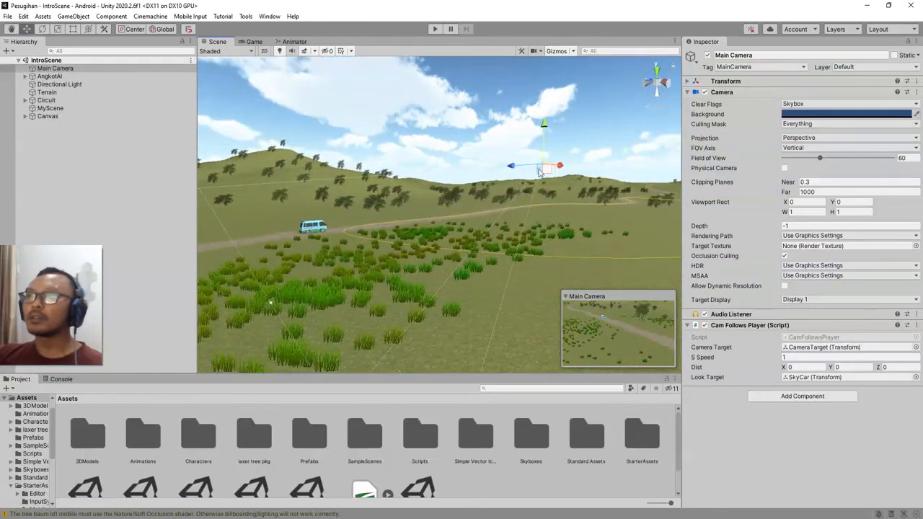
left_click_drag(560, 168, 623, 173)
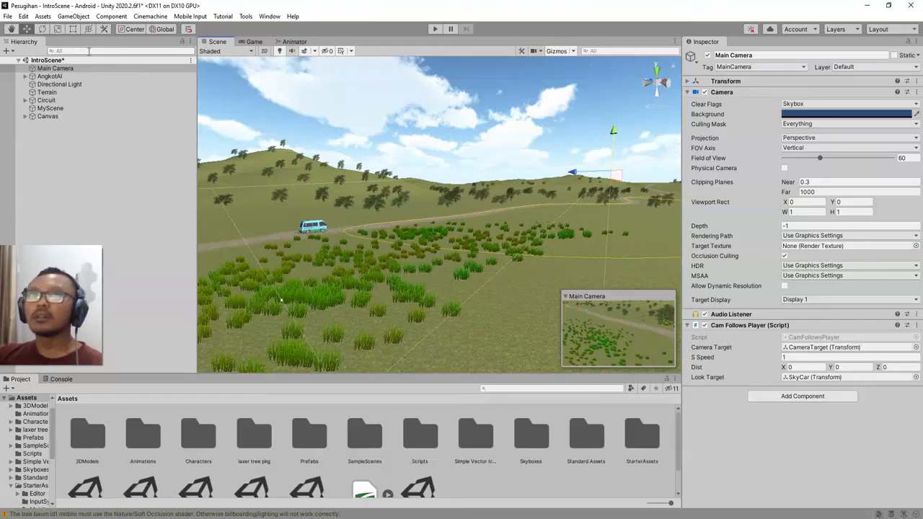
left_click_drag(613, 133, 613, 147)
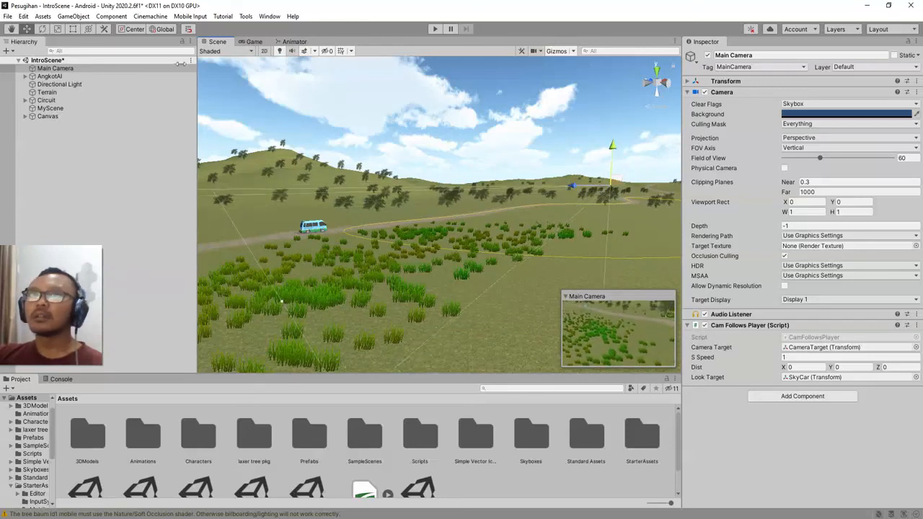
Rotate the Main Camera upward in local orientation so it frames the road, hills and sky
left_click(42, 29)
left_click_drag(626, 186, 539, 224, "alt")
scroll(579, 249, "down", 3)
middle_click_drag(578, 248, 333, 249)
left_click_drag(519, 248, 440, 232, "alt")
scroll(488, 205, "down", 3)
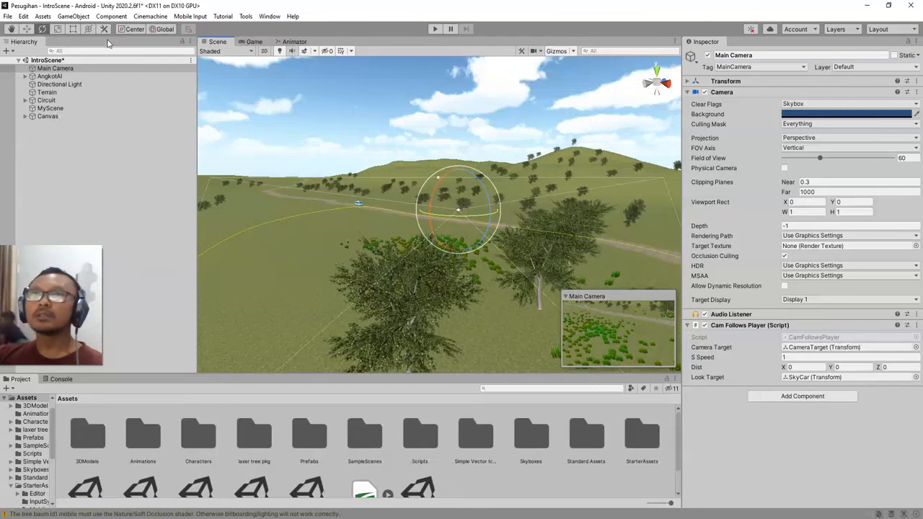
left_click(162, 30)
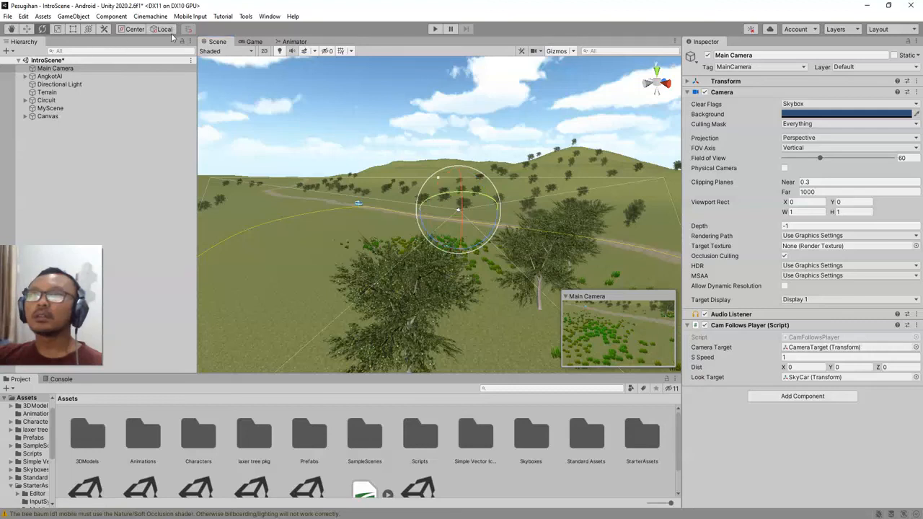
left_click_drag(448, 211, 467, 265)
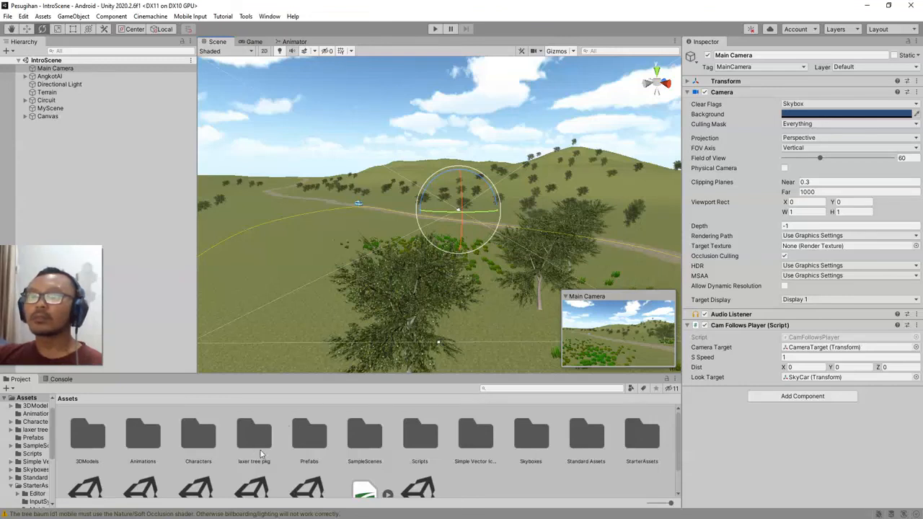
Run the game from the MainMenu scene and start playing to check the intro's new camera view
scroll(514, 472, "down", 2)
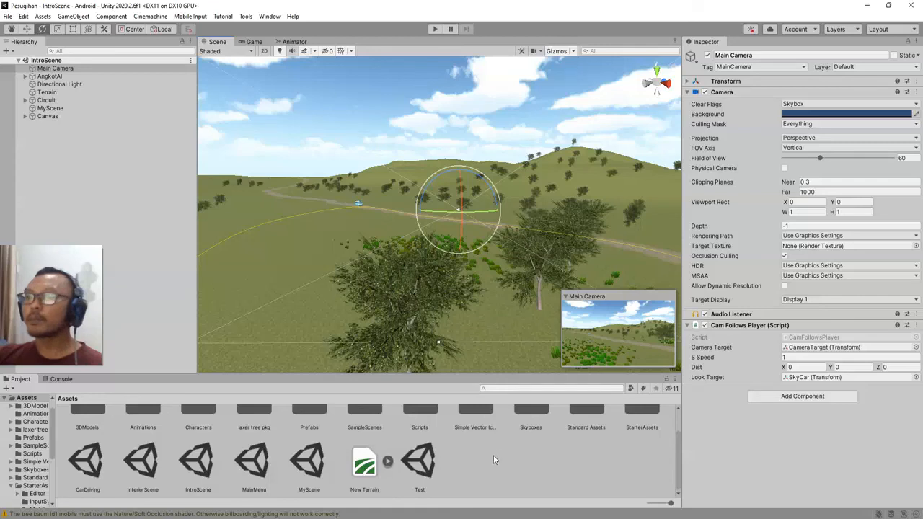
double_click(264, 472)
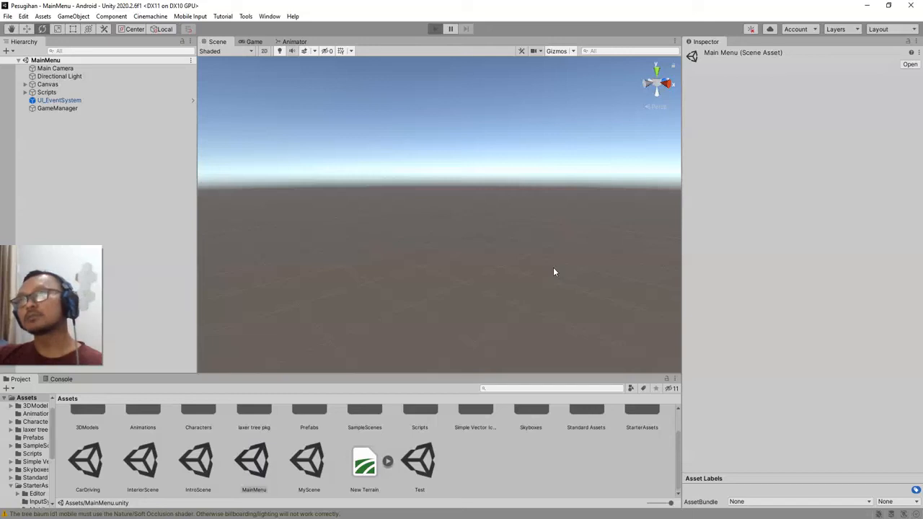
key("ctrl+p")
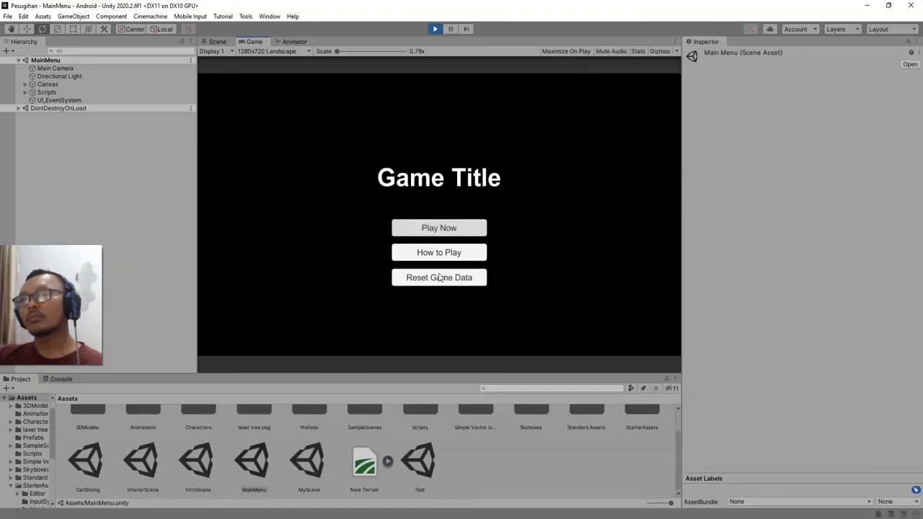
left_click(447, 228)
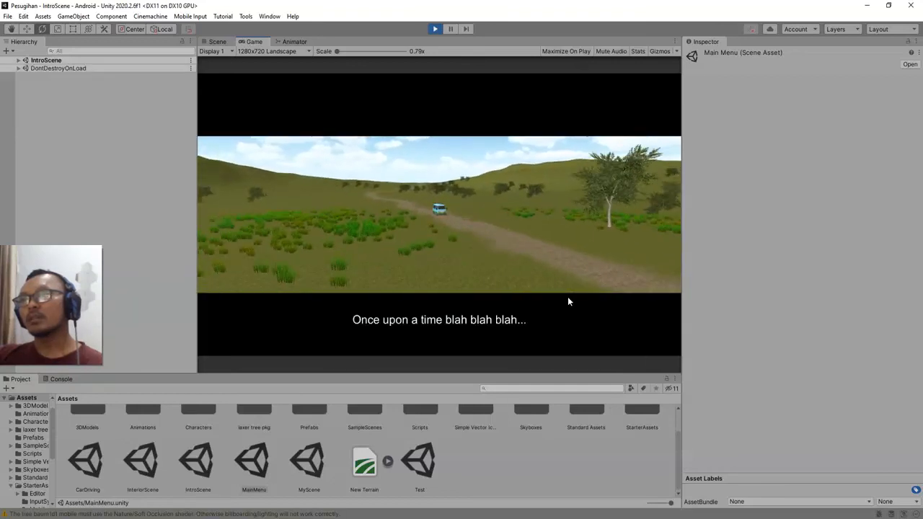